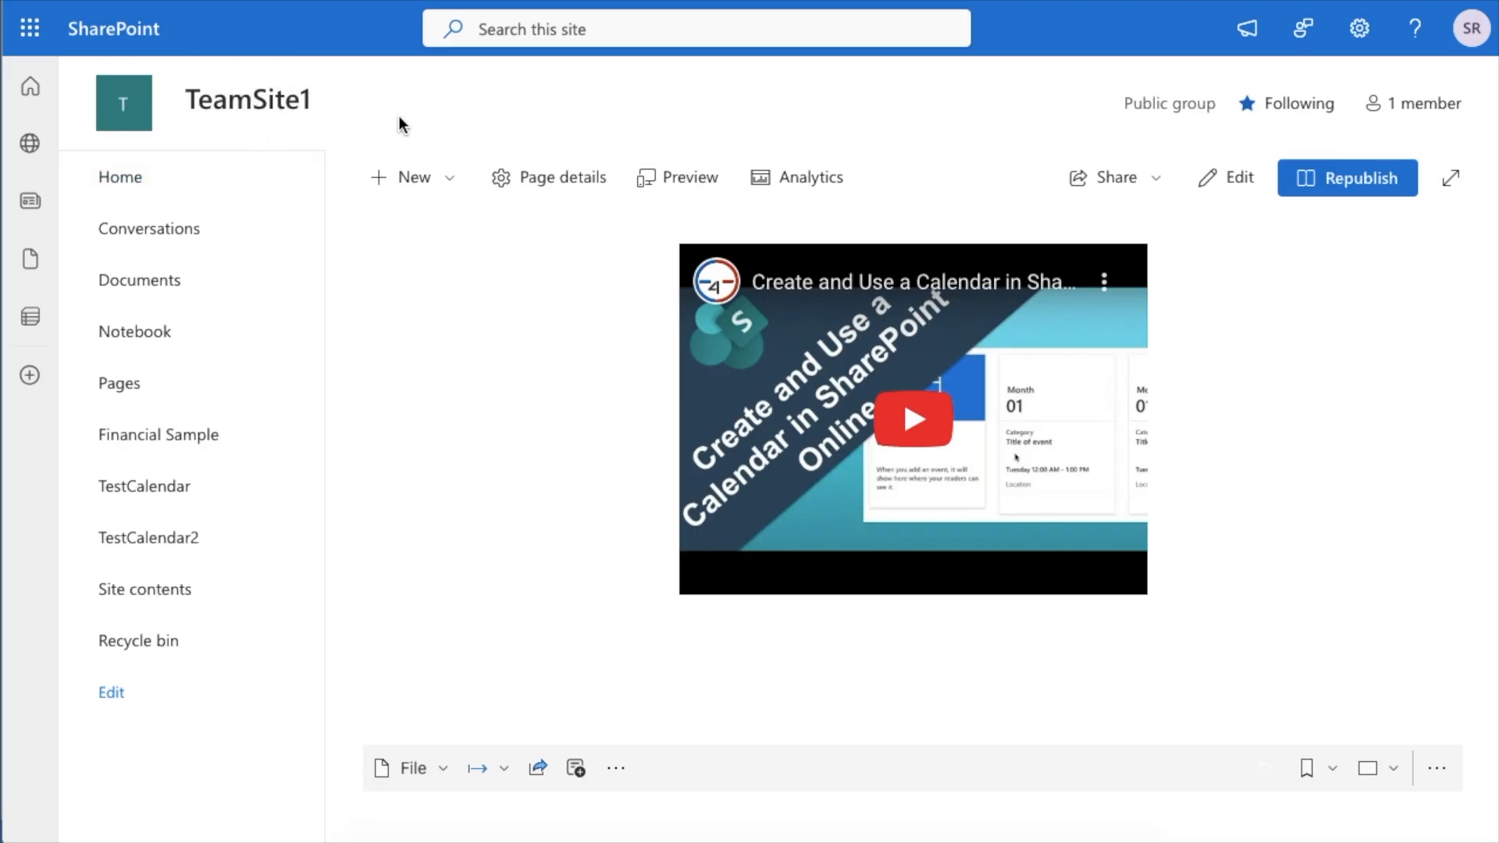
Create a blank calendar list named "Team Events" on the team site, keeping it shown in site navigation
{"action": "left_click", "coordinate": [421, 196]}
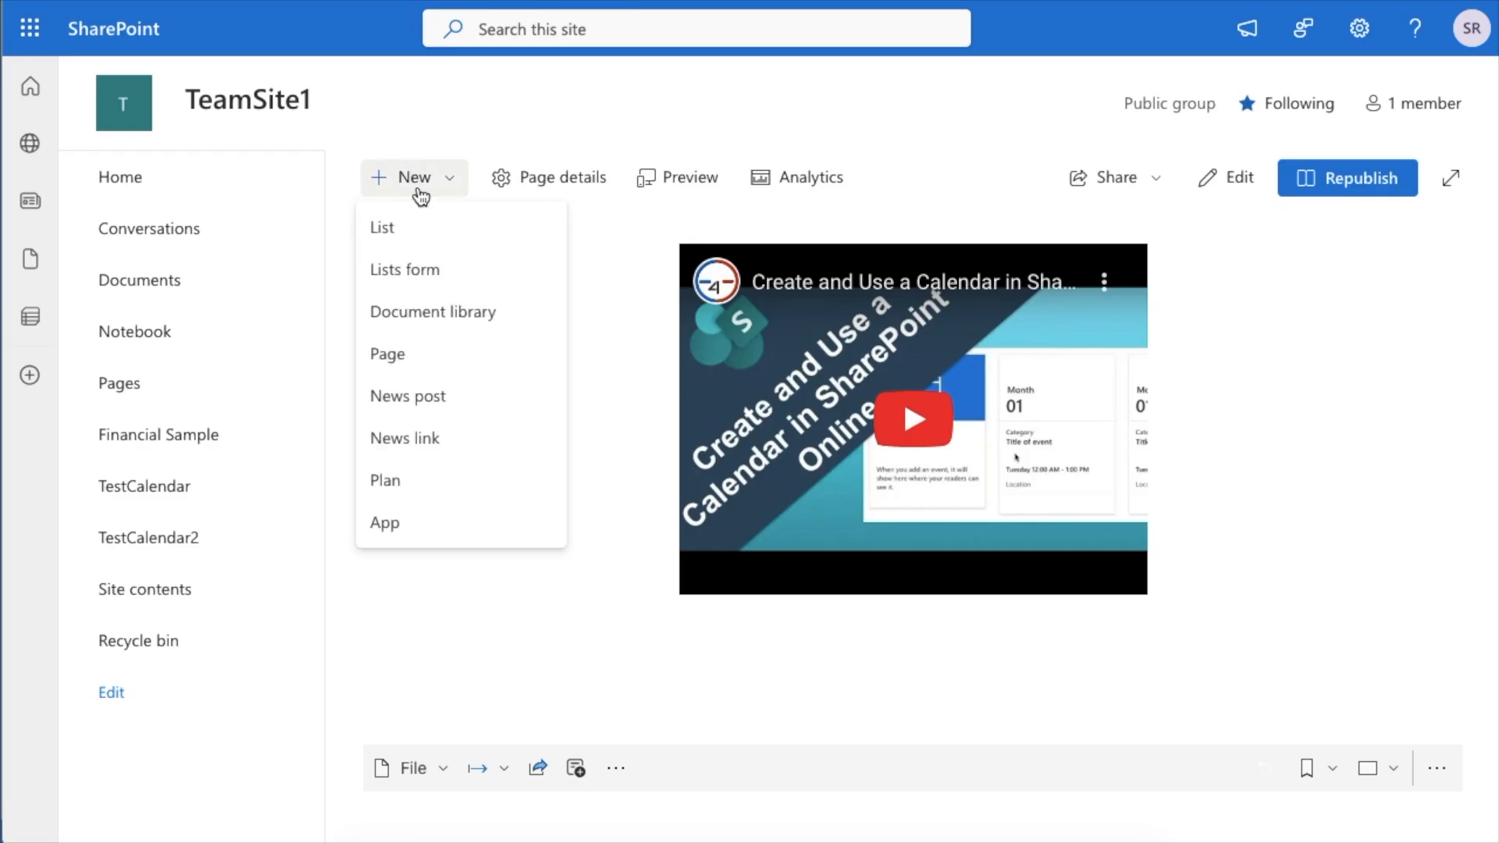
{"action": "left_click", "coordinate": [404, 244]}
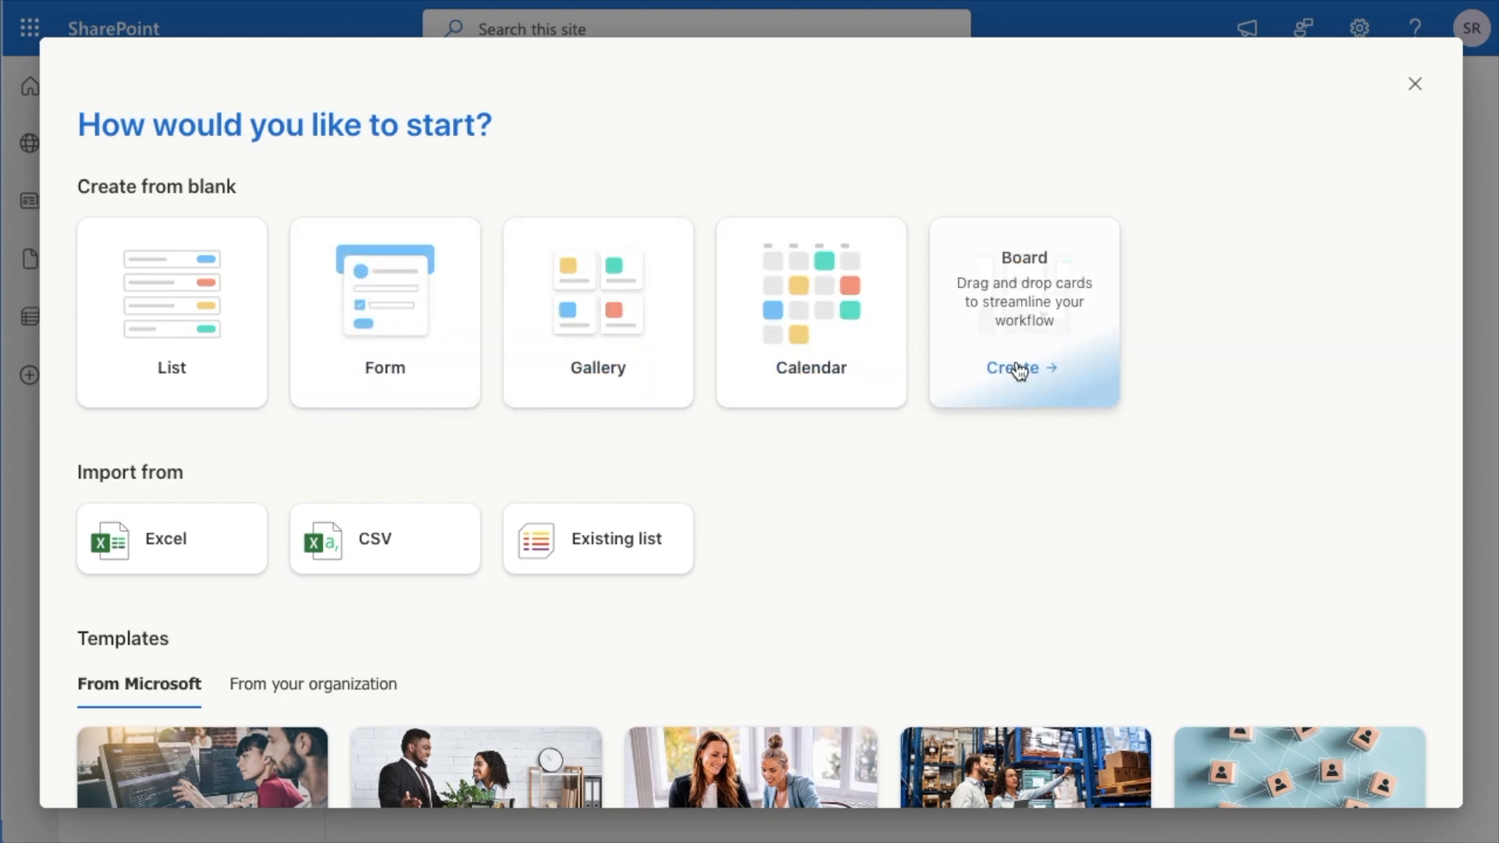
{"action": "left_click", "coordinate": [800, 305]}
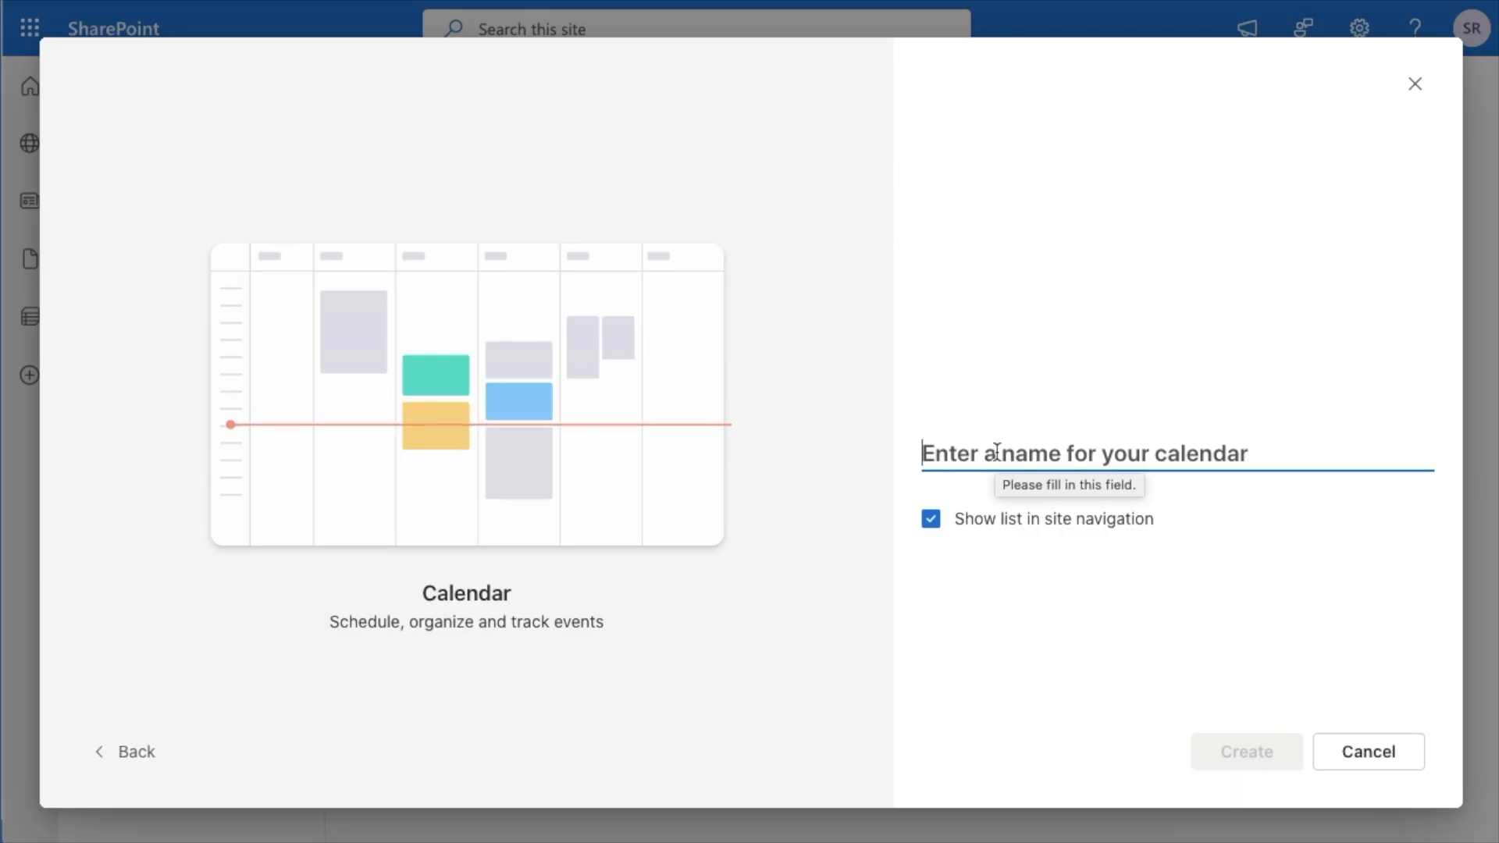
{"action": "type", "text": "Team"}
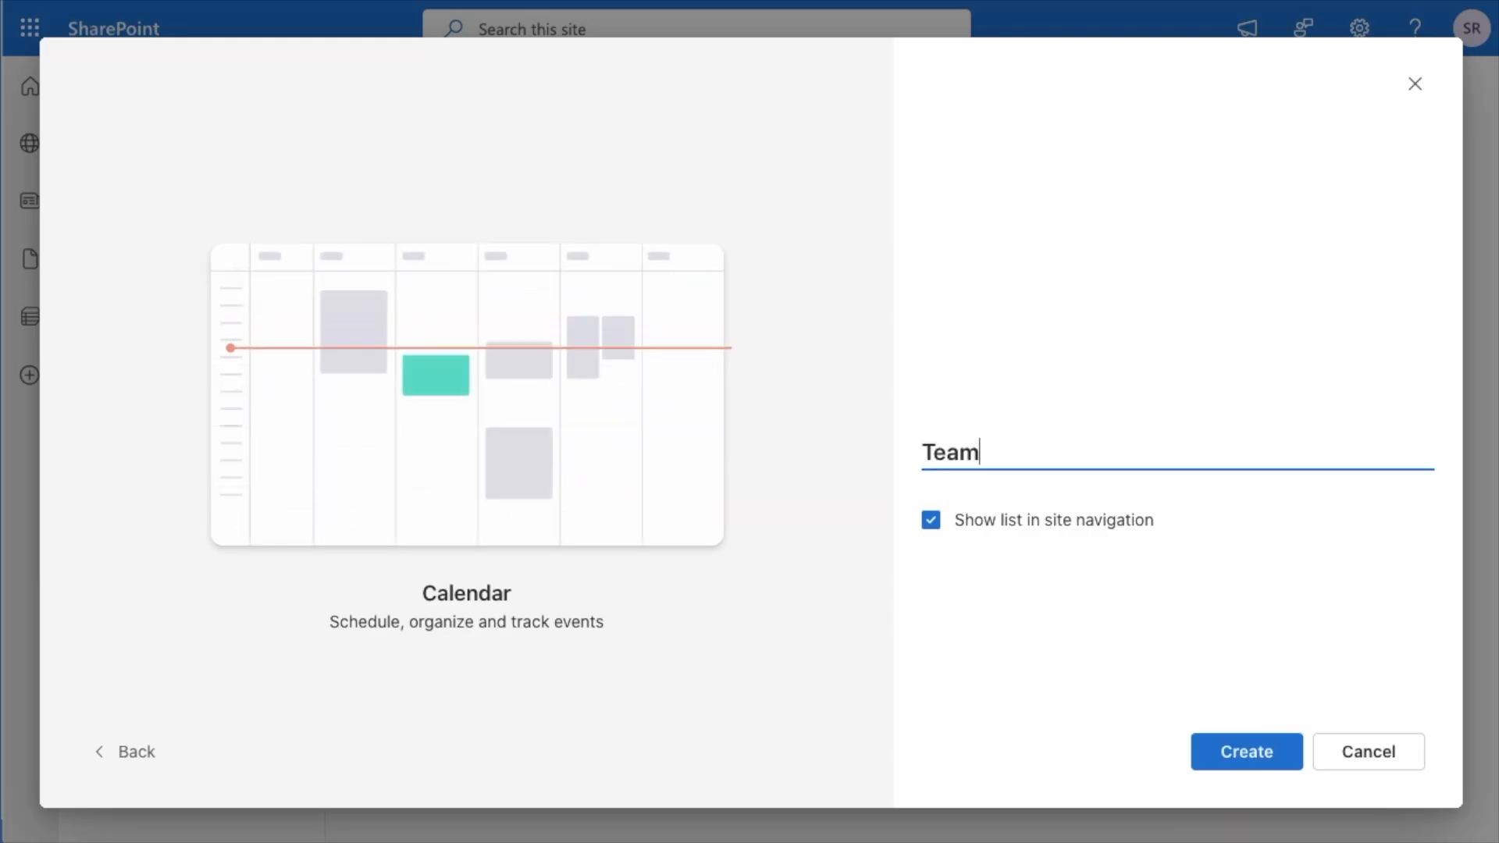
{"action": "type", "text": " Events"}
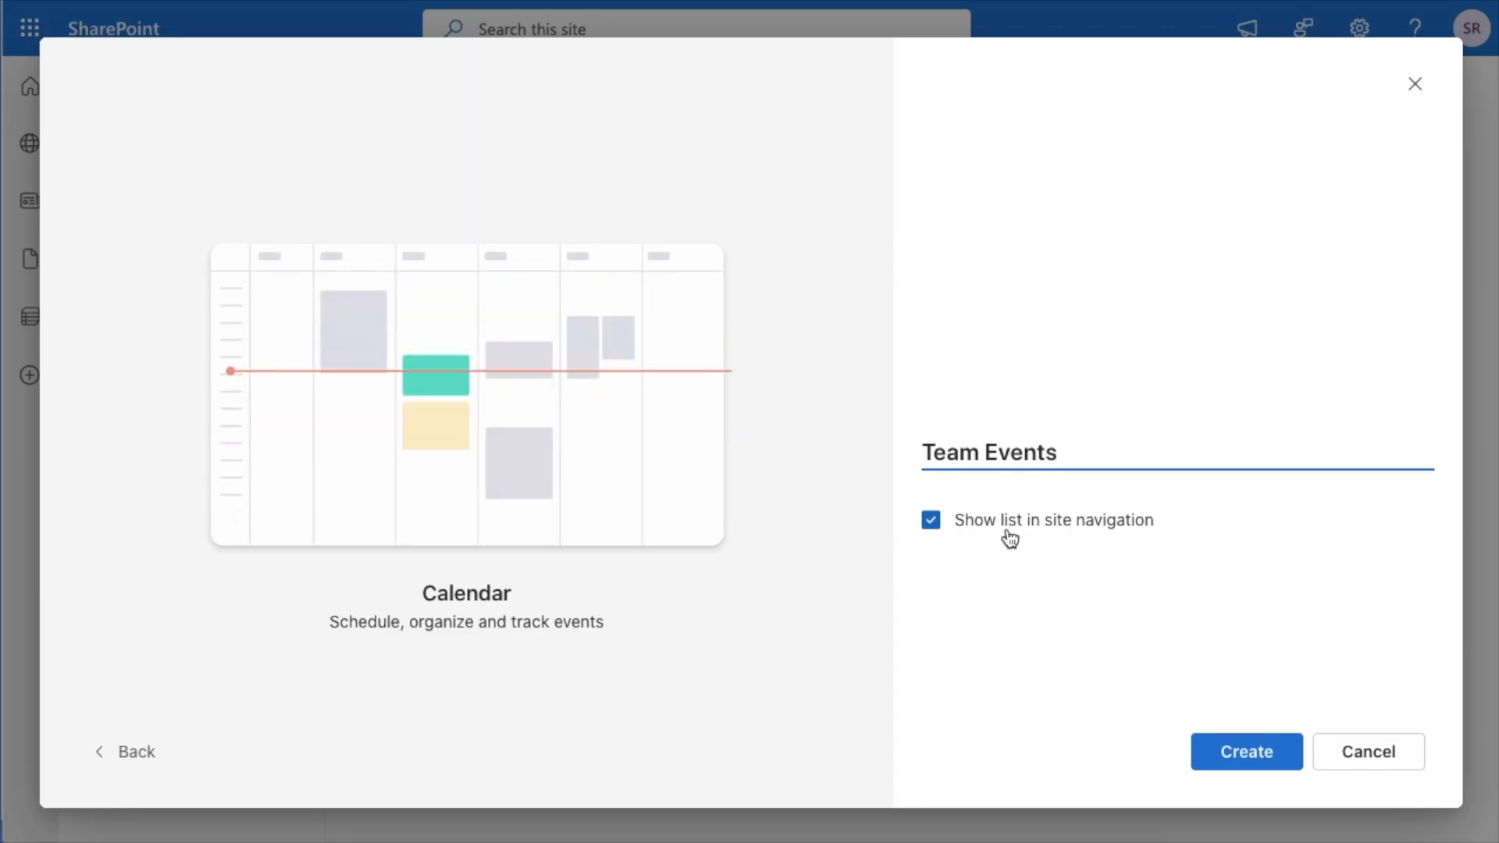
{"action": "left_click", "coordinate": [1228, 758]}
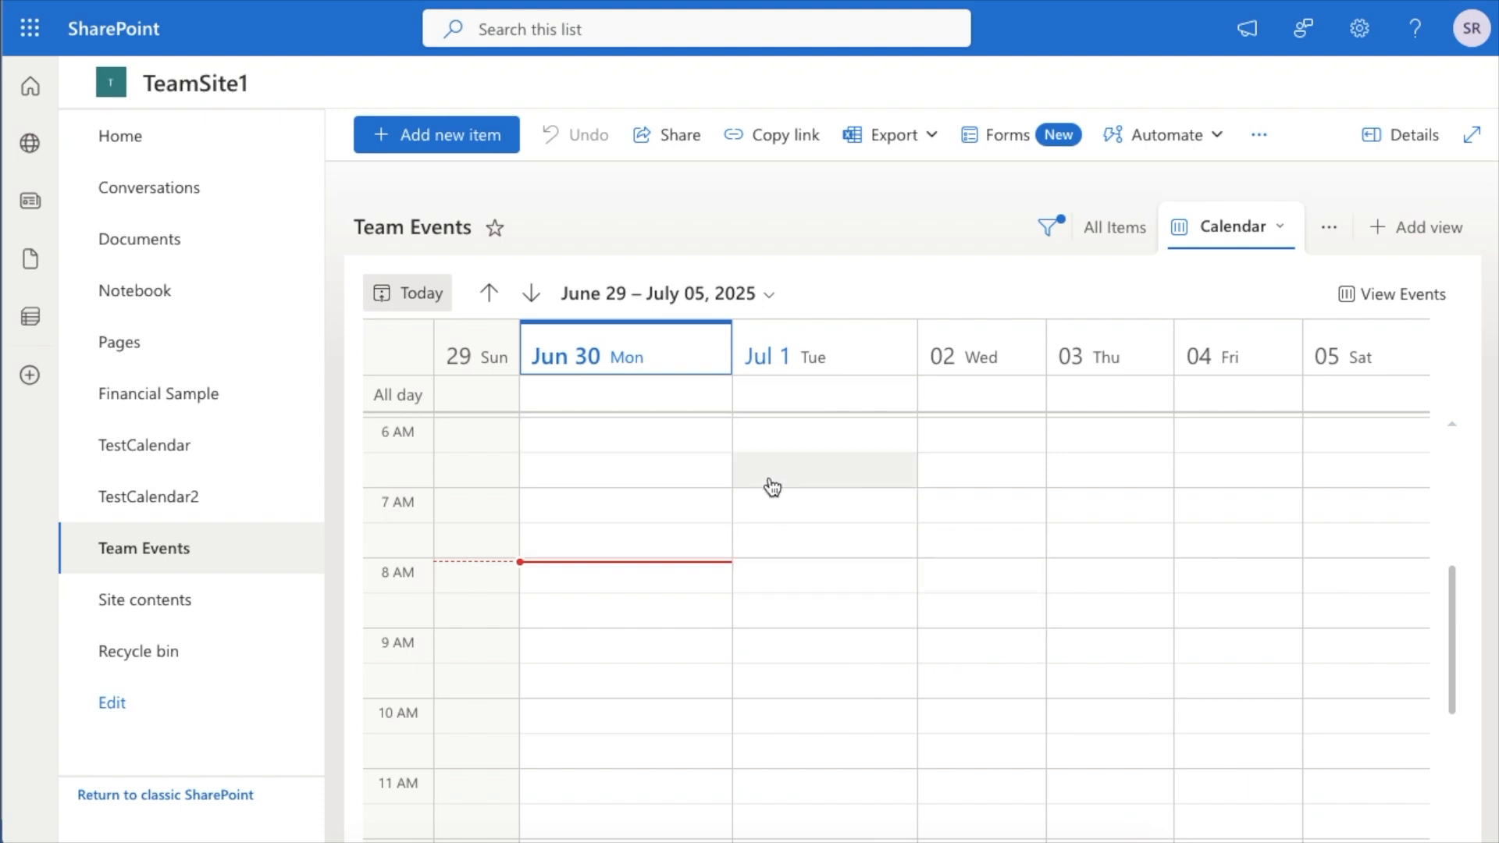
Switch the Team Events calendar to the Month layout and save the view
{"action": "scroll", "coordinate": [957, 608], "scroll_direction": "down", "scroll_amount": 3}
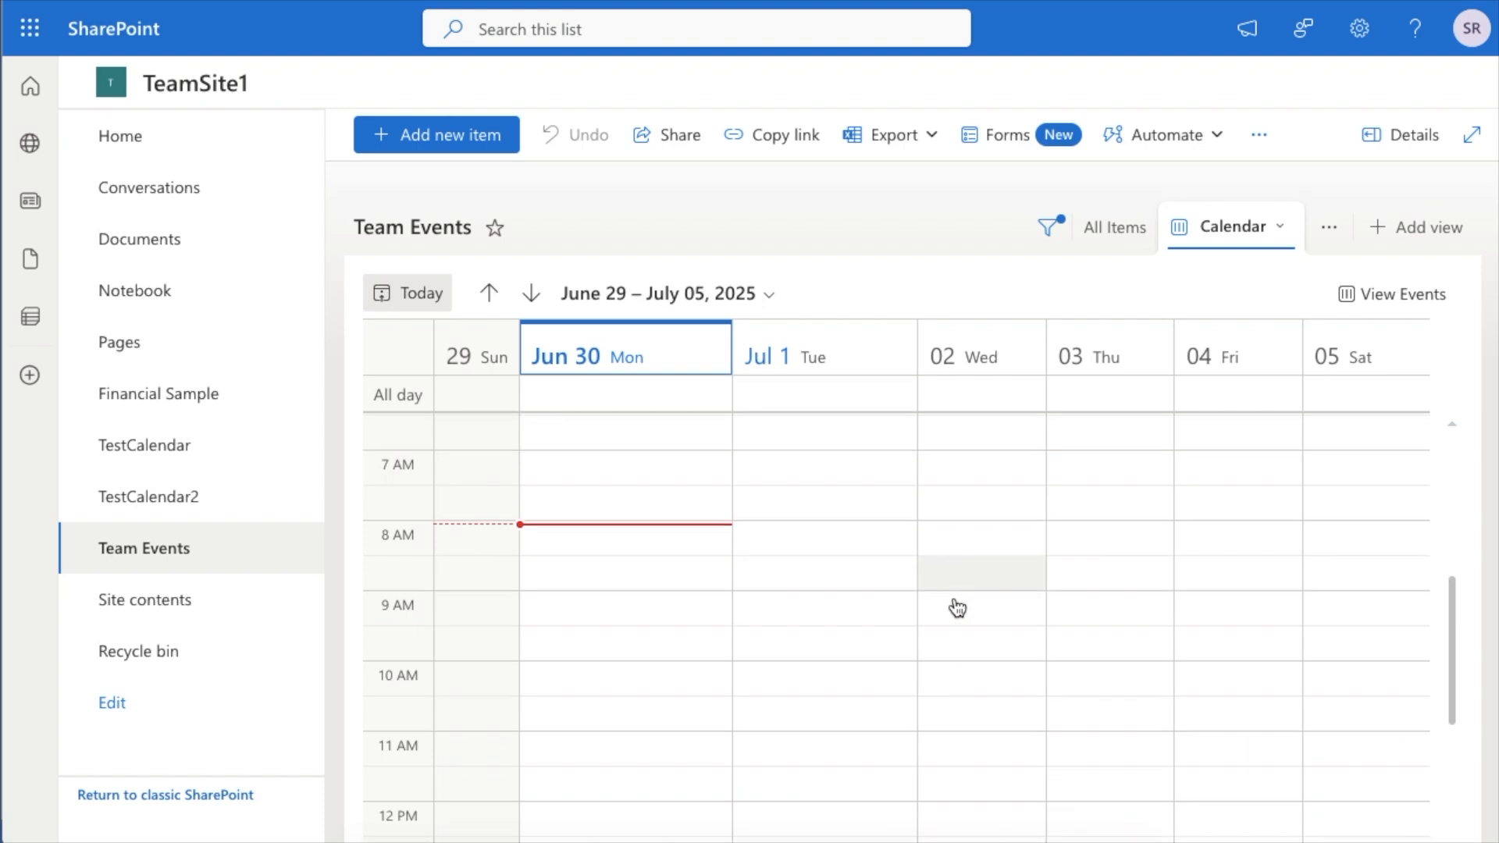
{"action": "scroll", "coordinate": [957, 608], "scroll_direction": "up", "scroll_amount": 4}
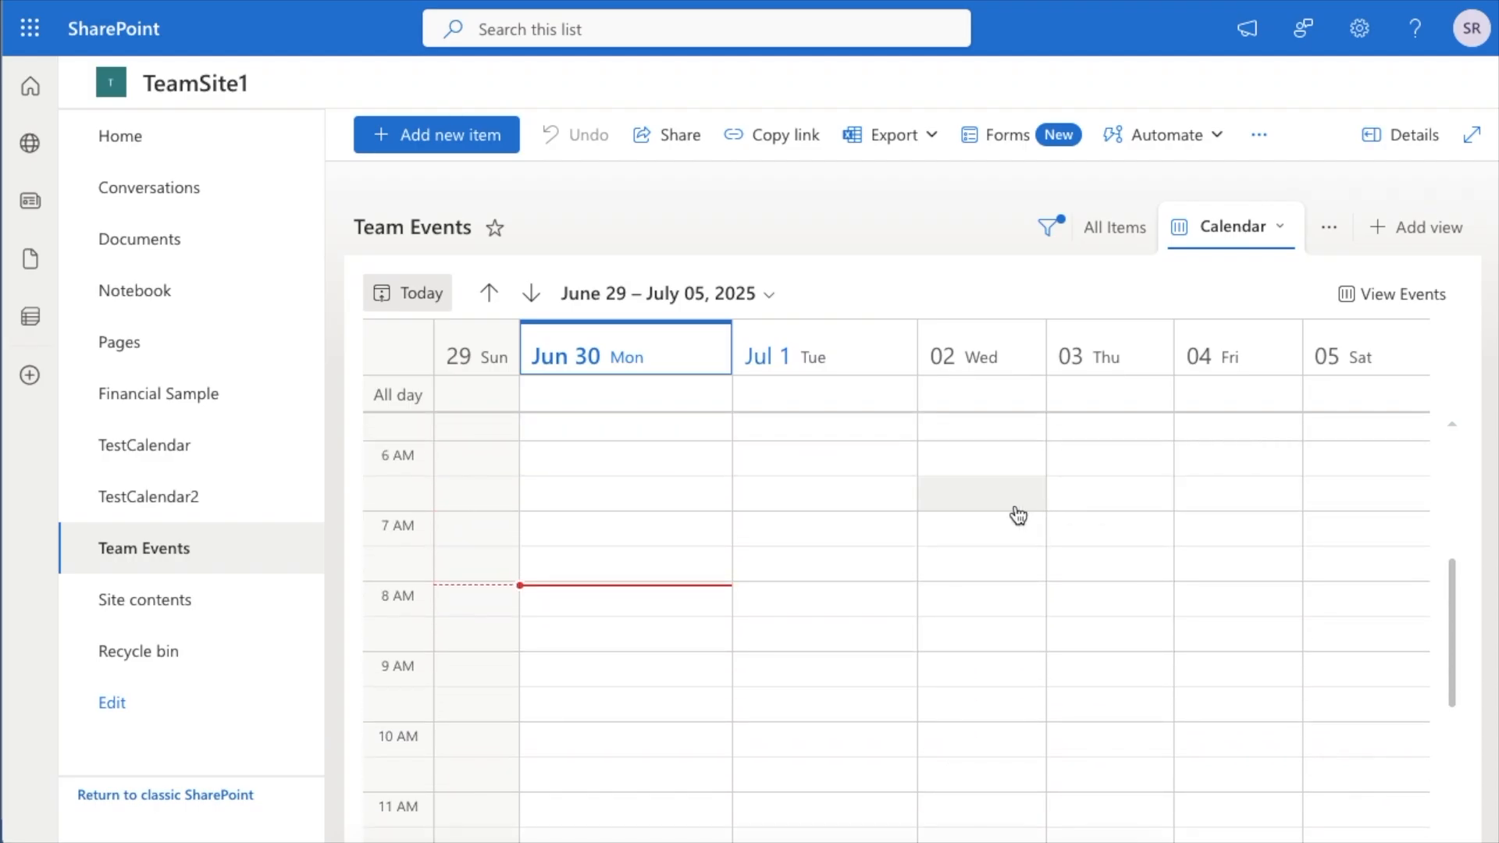
{"action": "left_click", "coordinate": [1245, 236]}
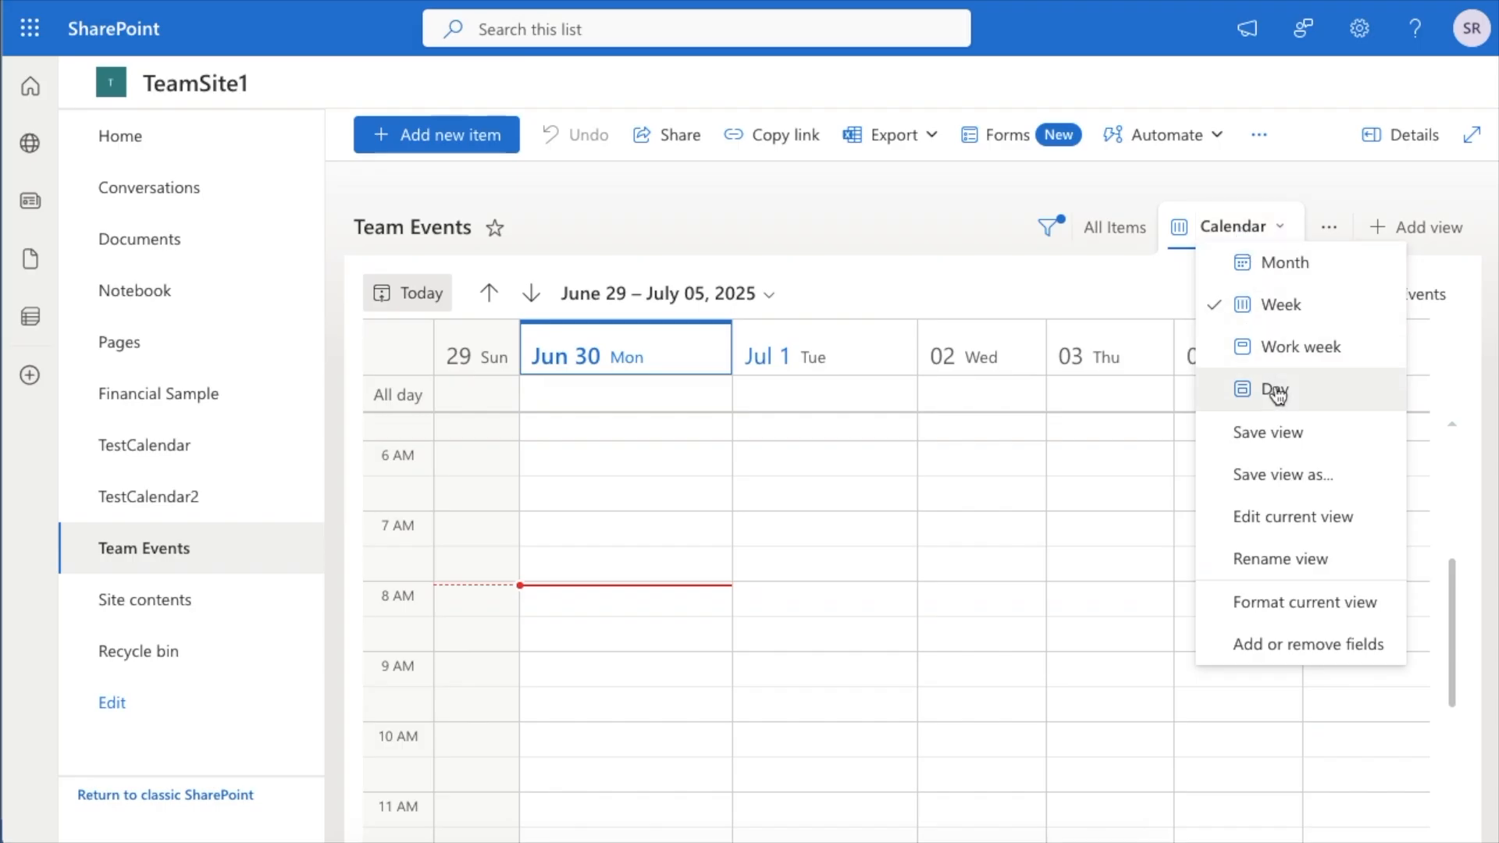
{"action": "left_click", "coordinate": [1277, 265]}
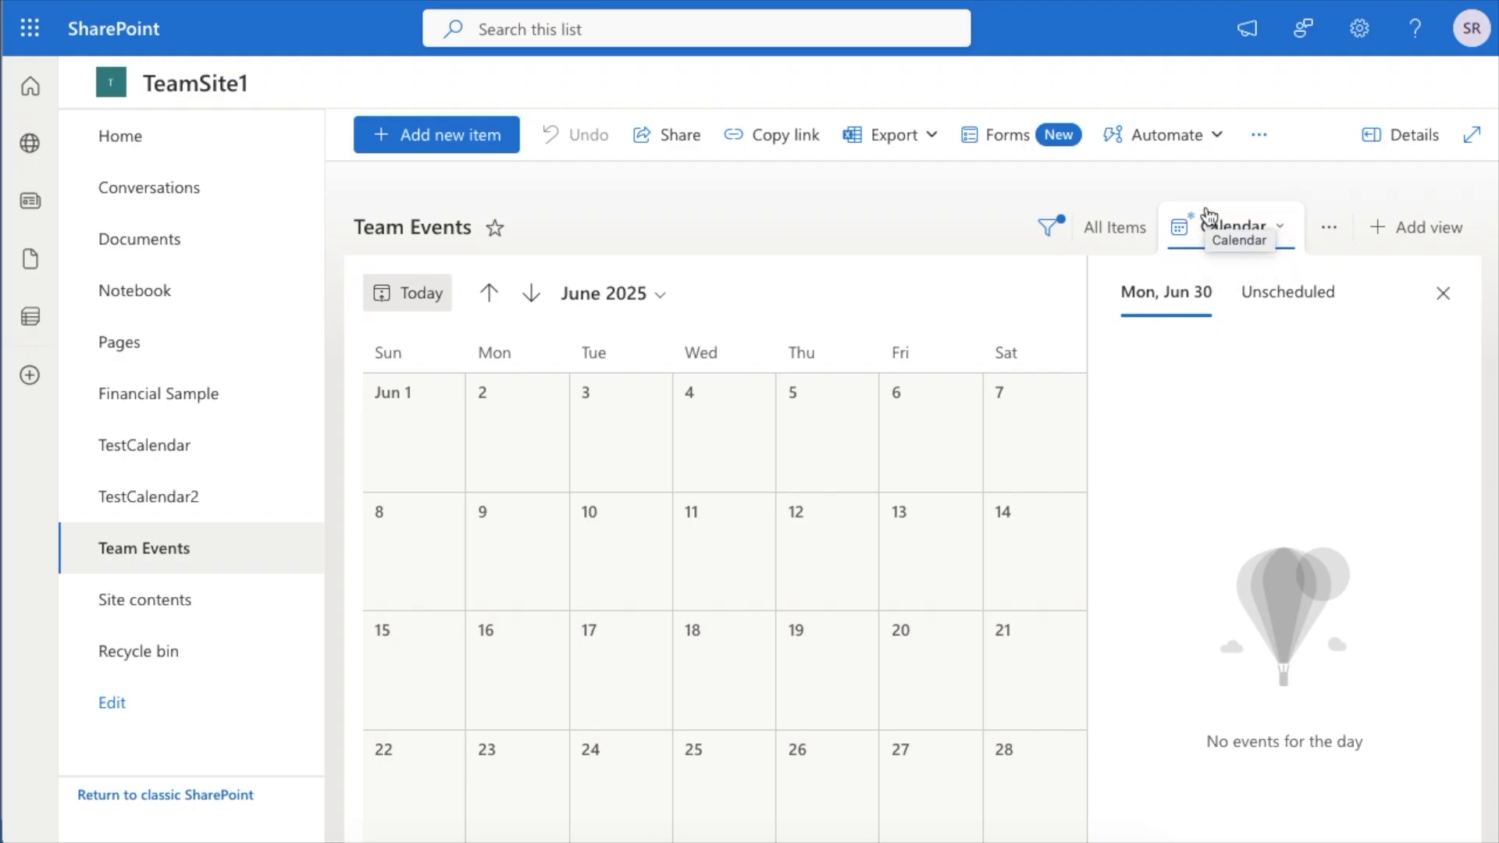
{"action": "left_click", "coordinate": [1228, 234]}
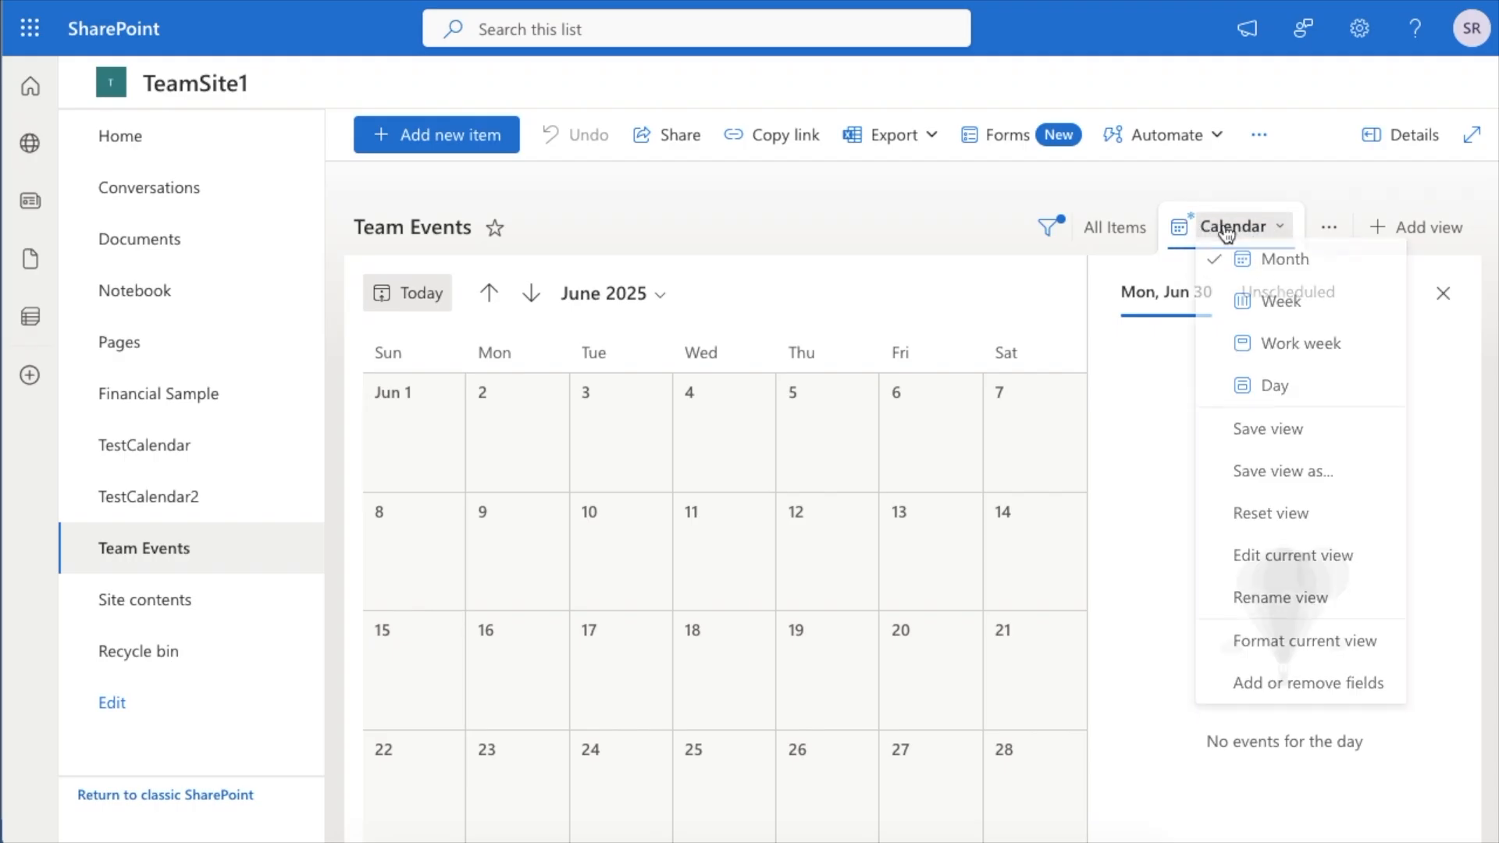
{"action": "left_click", "coordinate": [1268, 443]}
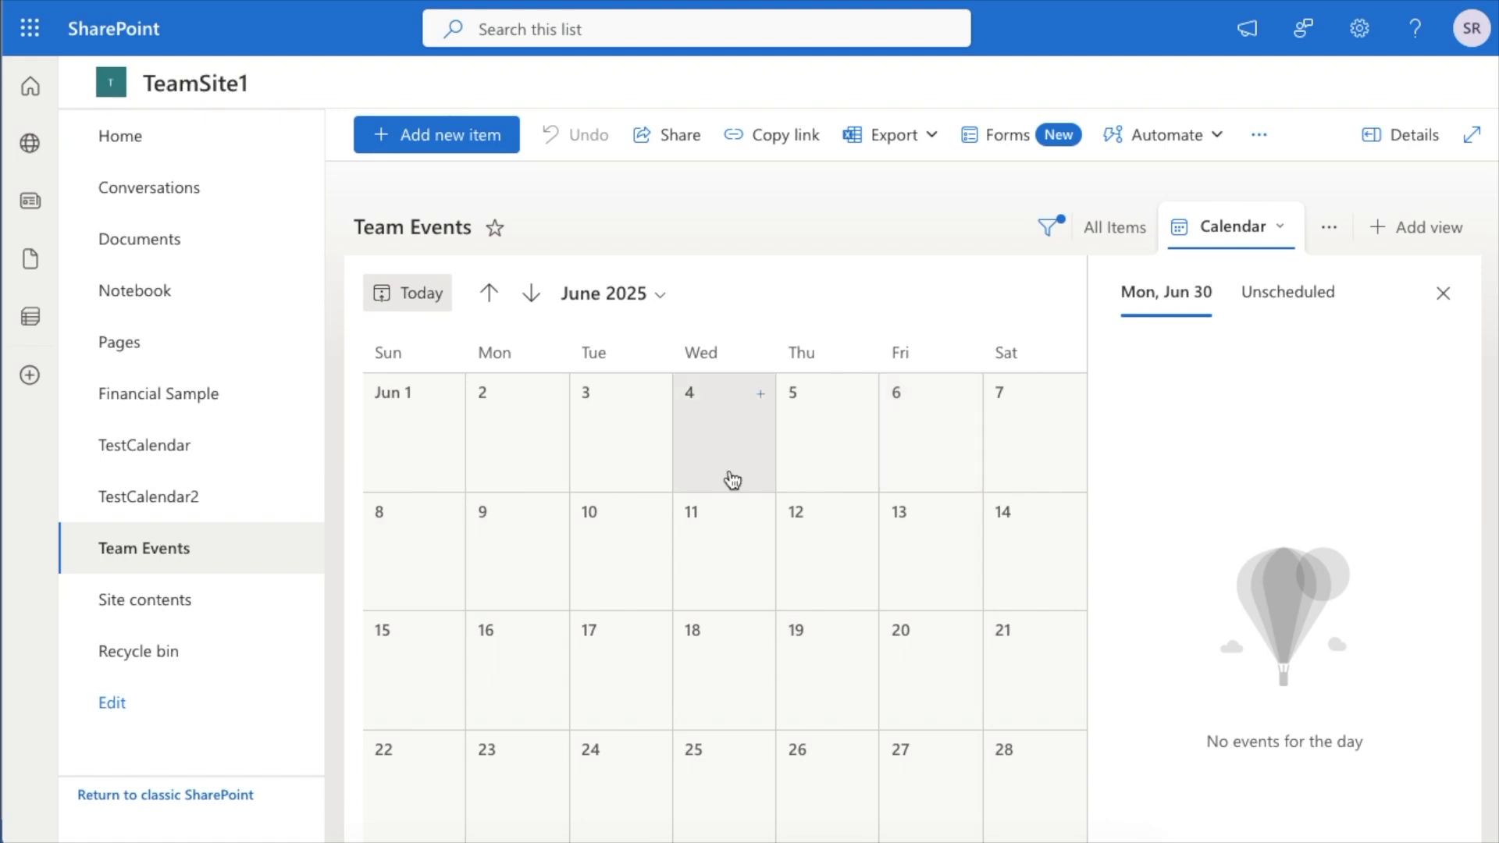
Start a new calendar item and title it "Team weekly meeting"
{"action": "left_click", "coordinate": [463, 148]}
{"action": "type", "text": "Ev"}
{"action": "type", "text": "e"}
{"action": "key", "text": "BackSpace"}
{"action": "key", "text": "BackSpace"}
{"action": "key", "text": "BackSpace"}
{"action": "type", "text": "Team meetingweekly"}
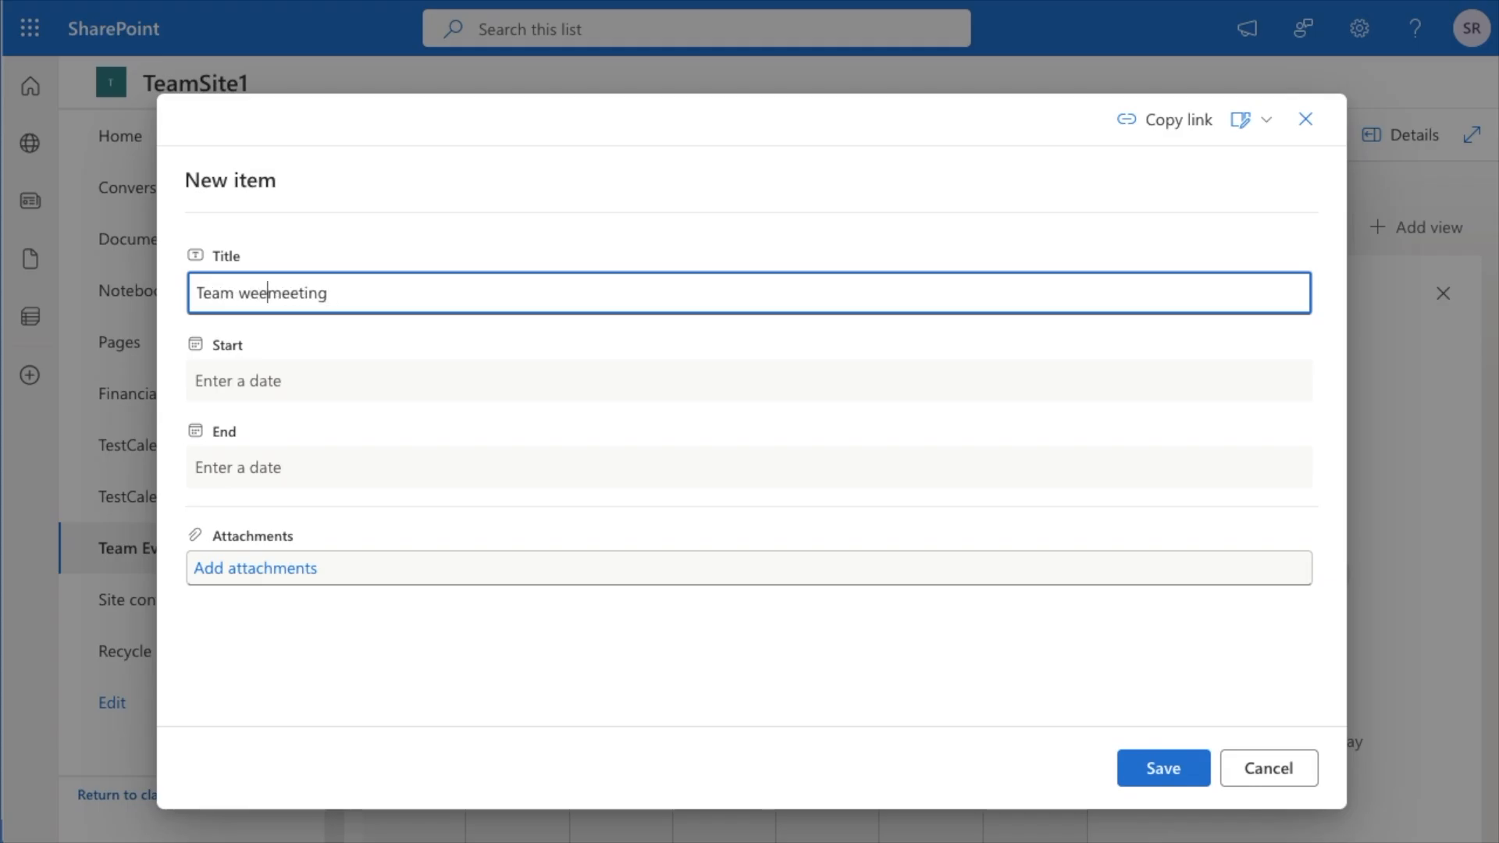
Set the event's start to 7/1/2025 10:00 AM
{"action": "left_click", "coordinate": [266, 378]}
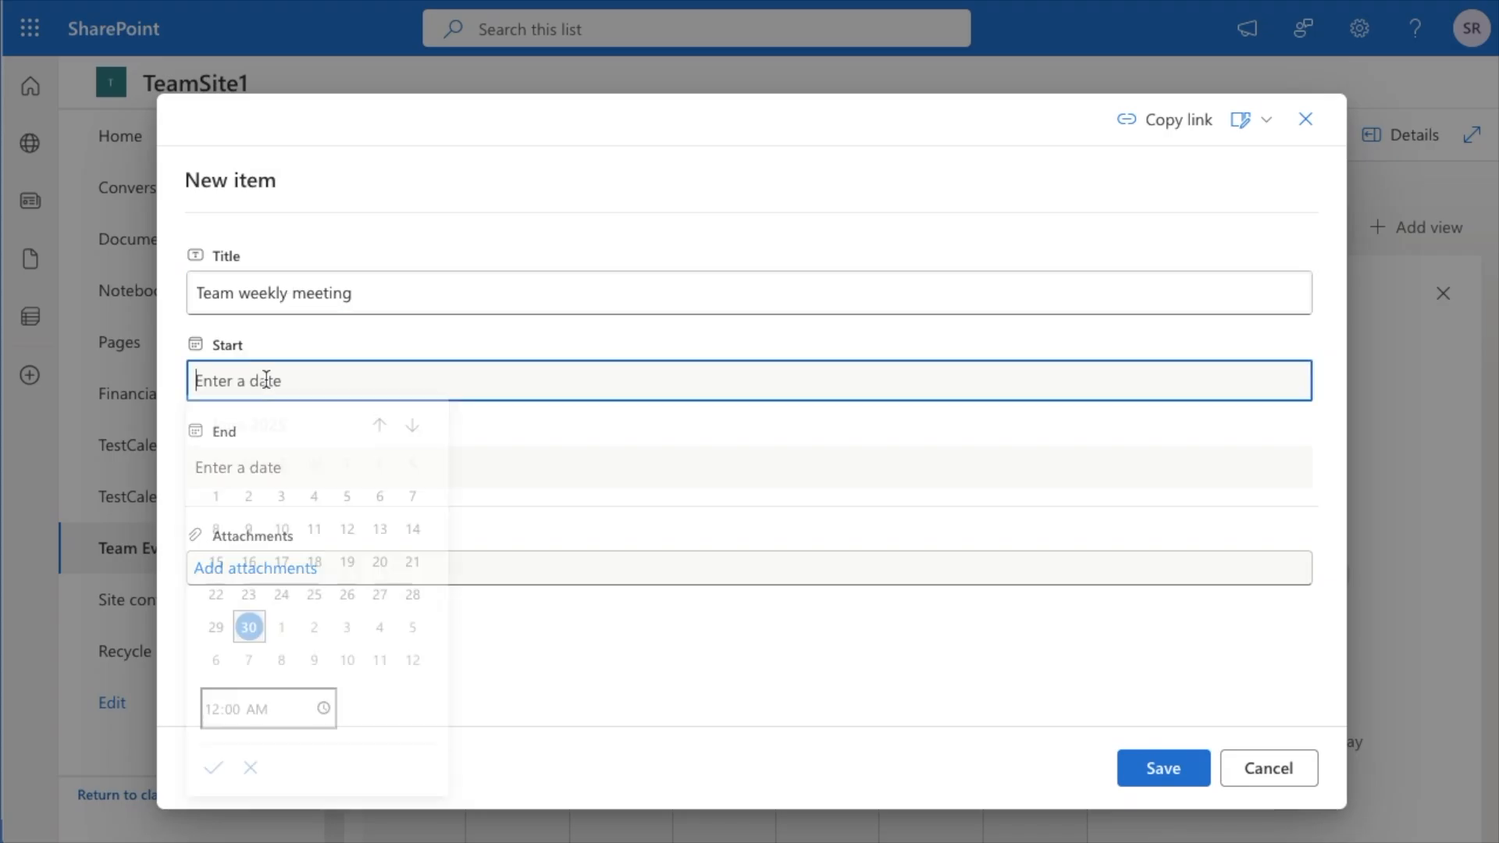
{"action": "left_click", "coordinate": [323, 720]}
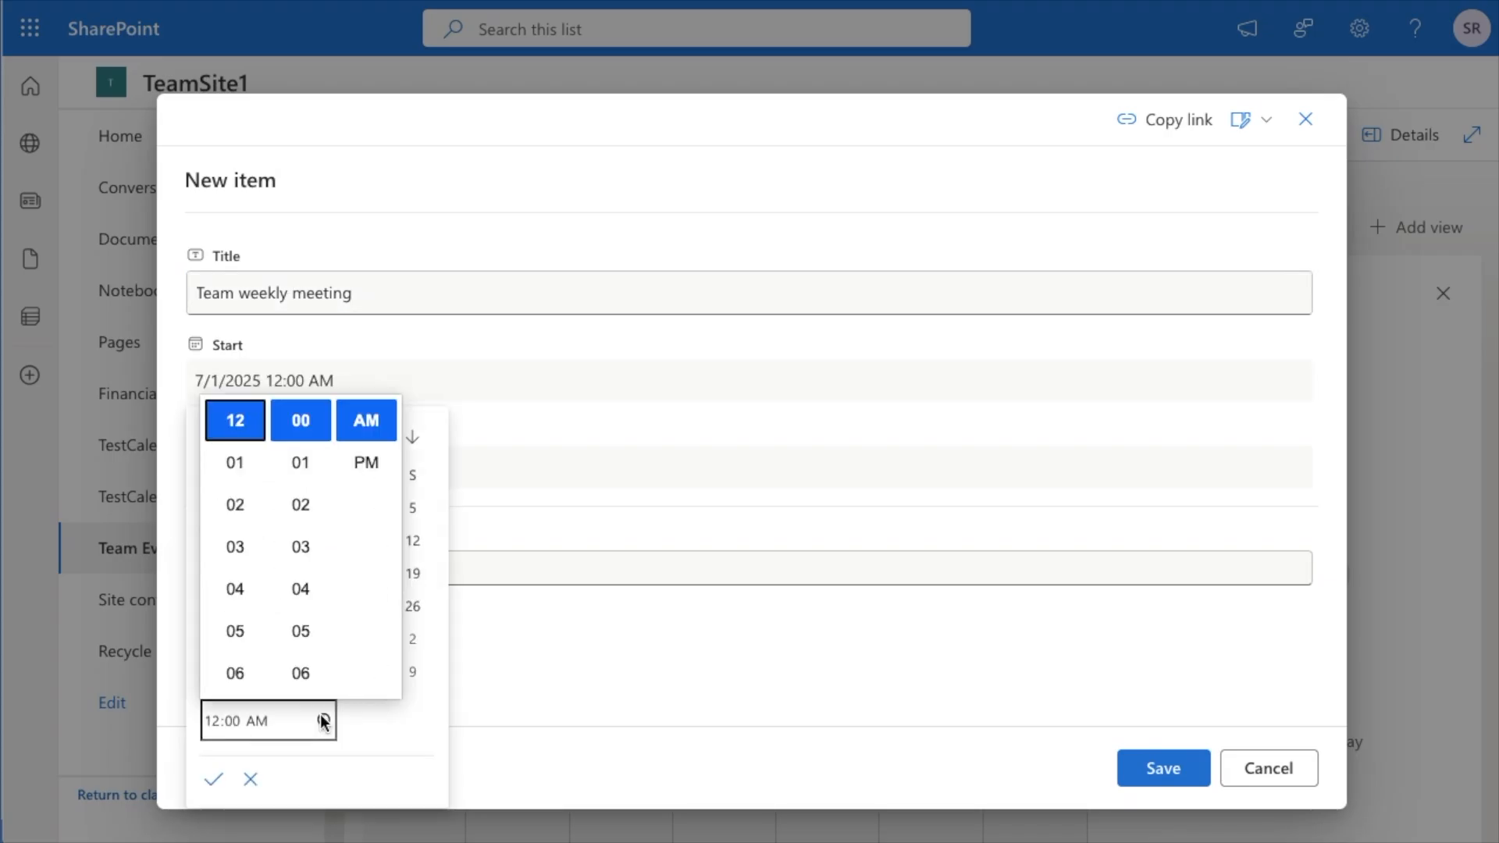
{"action": "scroll", "coordinate": [250, 578], "scroll_direction": "down", "scroll_amount": 3}
{"action": "left_click", "coordinate": [242, 687]}
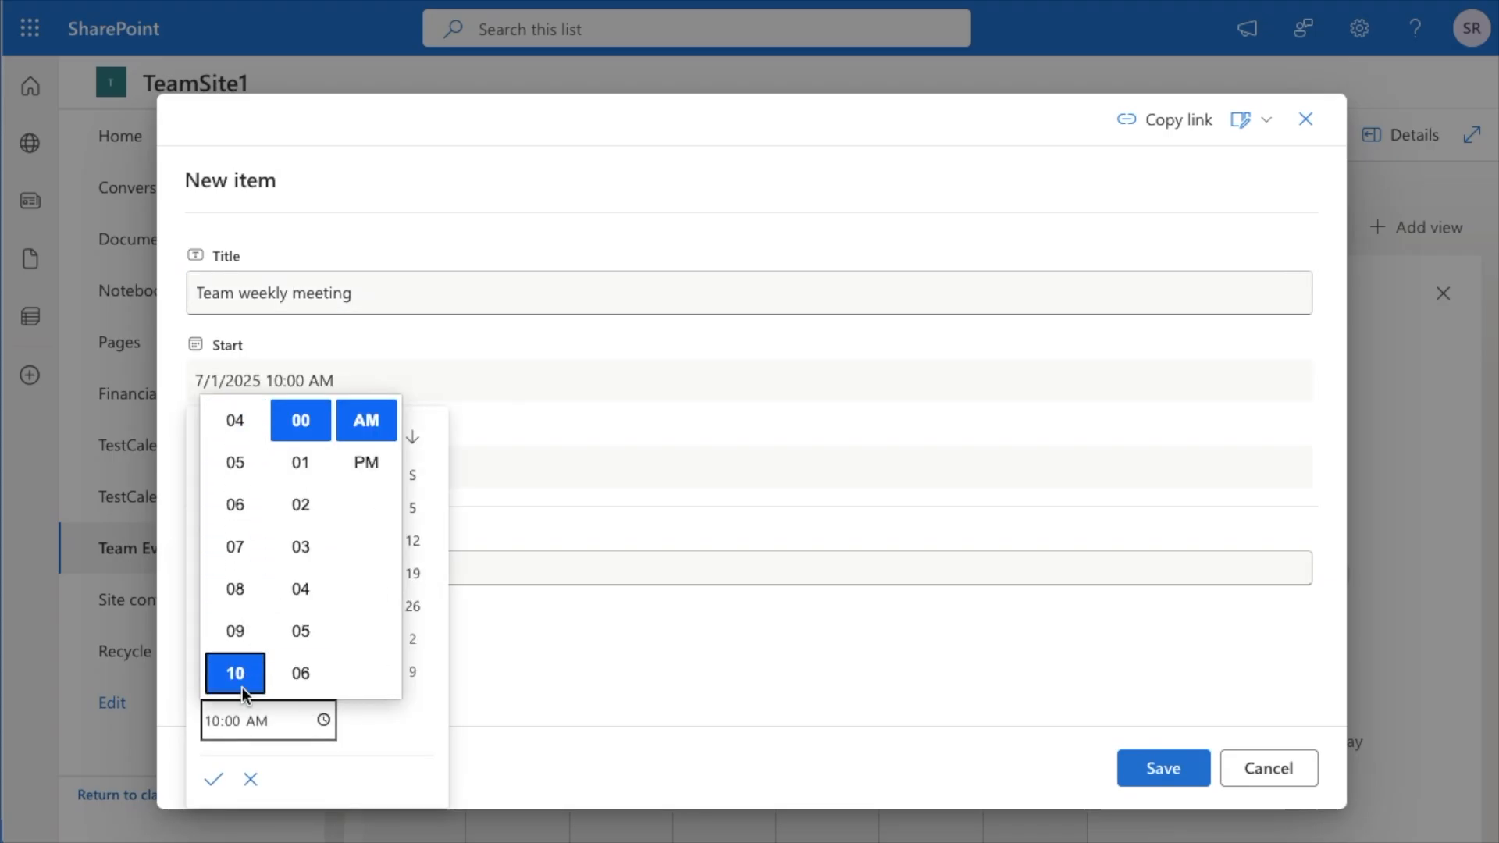
{"action": "left_click", "coordinate": [214, 778]}
Set the event's end to 7/1/2025 11:00 AM and save the item
{"action": "left_click", "coordinate": [289, 469]}
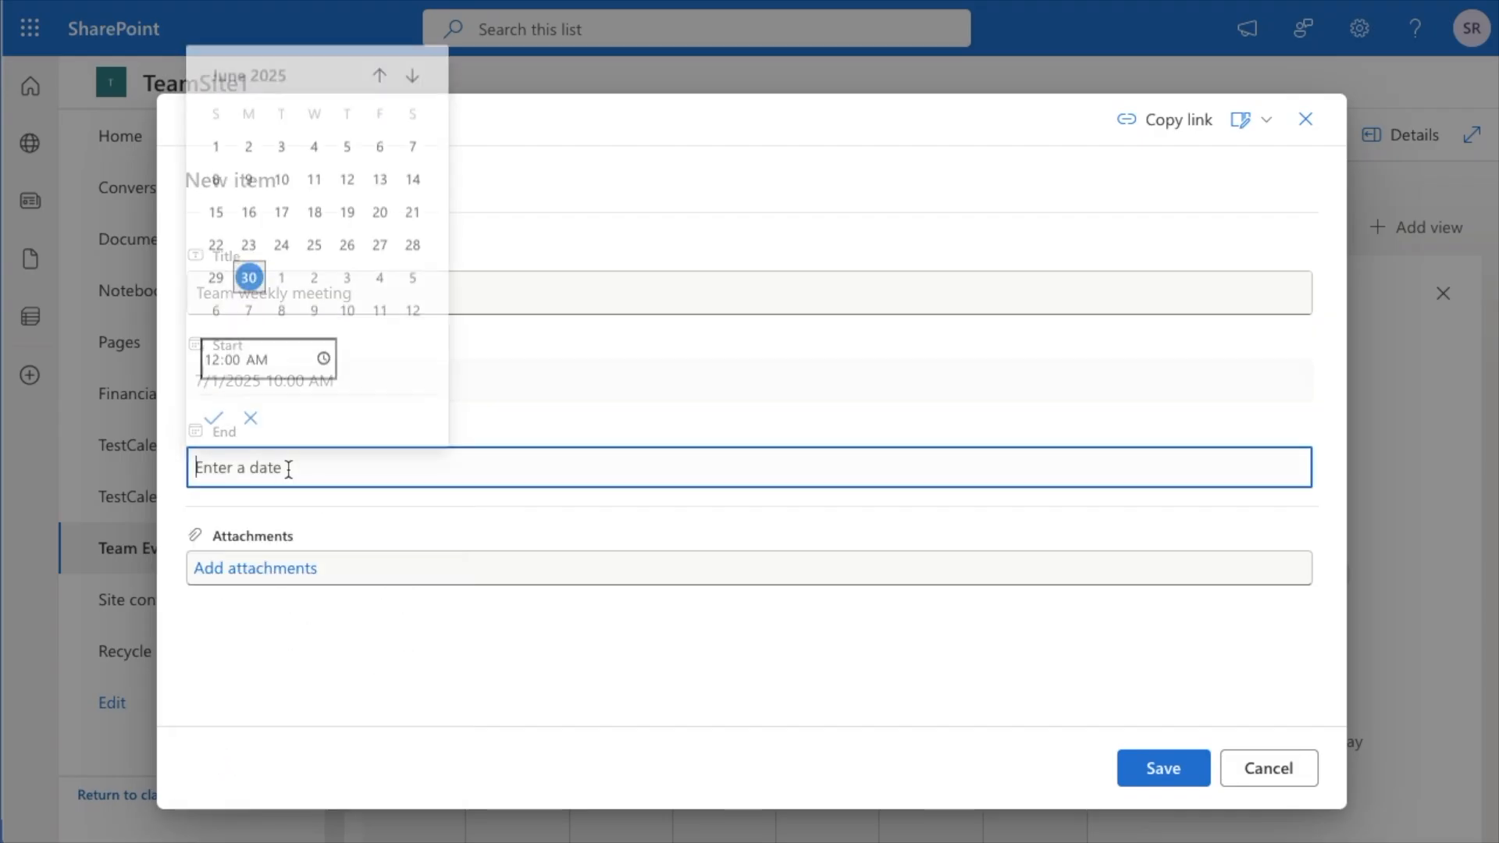
{"action": "left_click", "coordinate": [281, 272]}
{"action": "left_click", "coordinate": [297, 353]}
{"action": "scroll", "coordinate": [261, 602], "scroll_direction": "down", "scroll_amount": 5}
{"action": "left_click", "coordinate": [235, 615]}
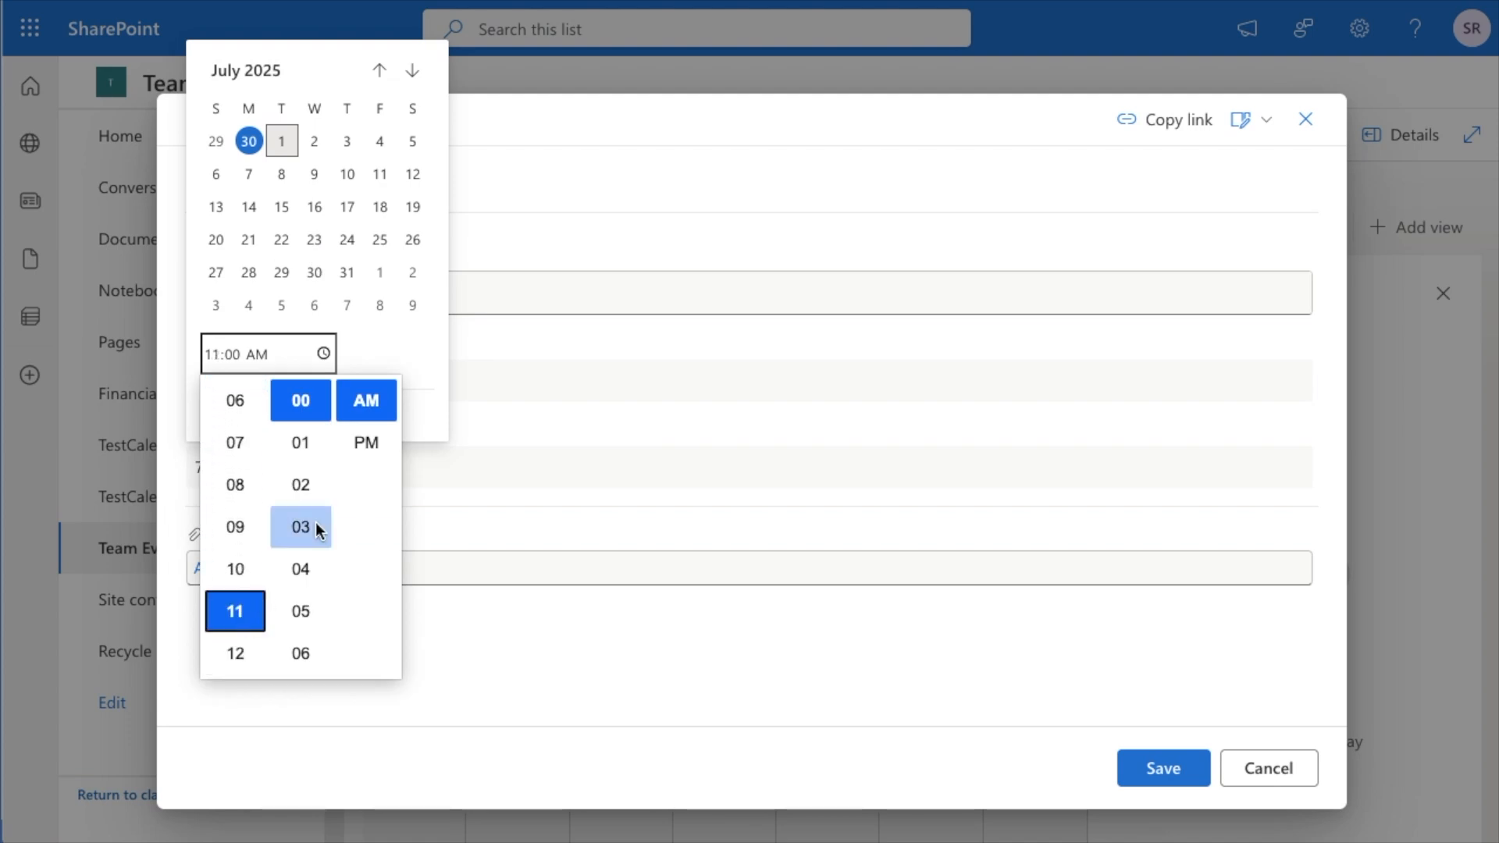
{"action": "left_click", "coordinate": [566, 463]}
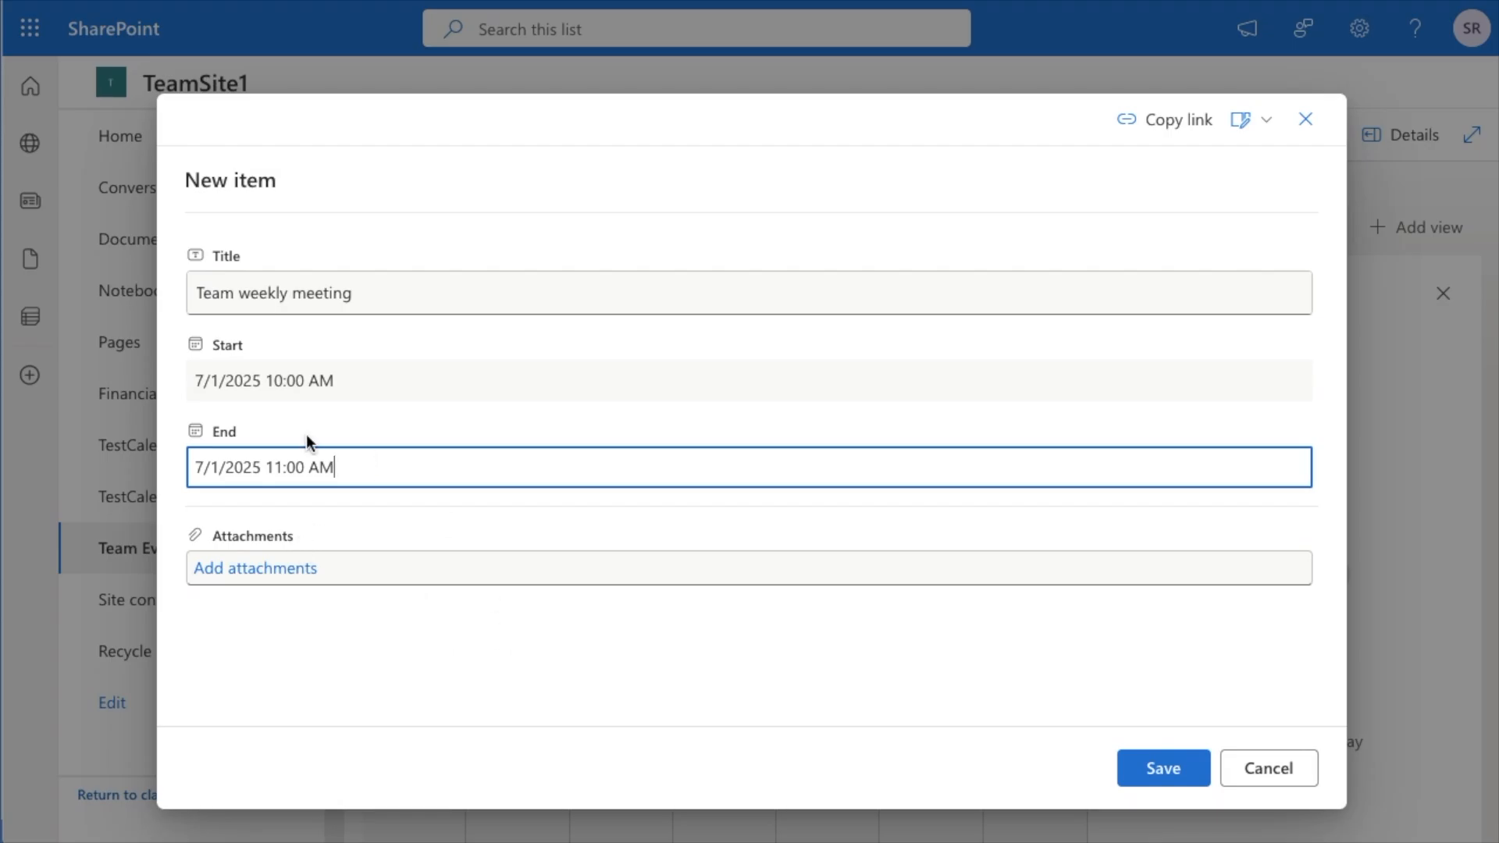
{"action": "left_click", "coordinate": [1159, 762]}
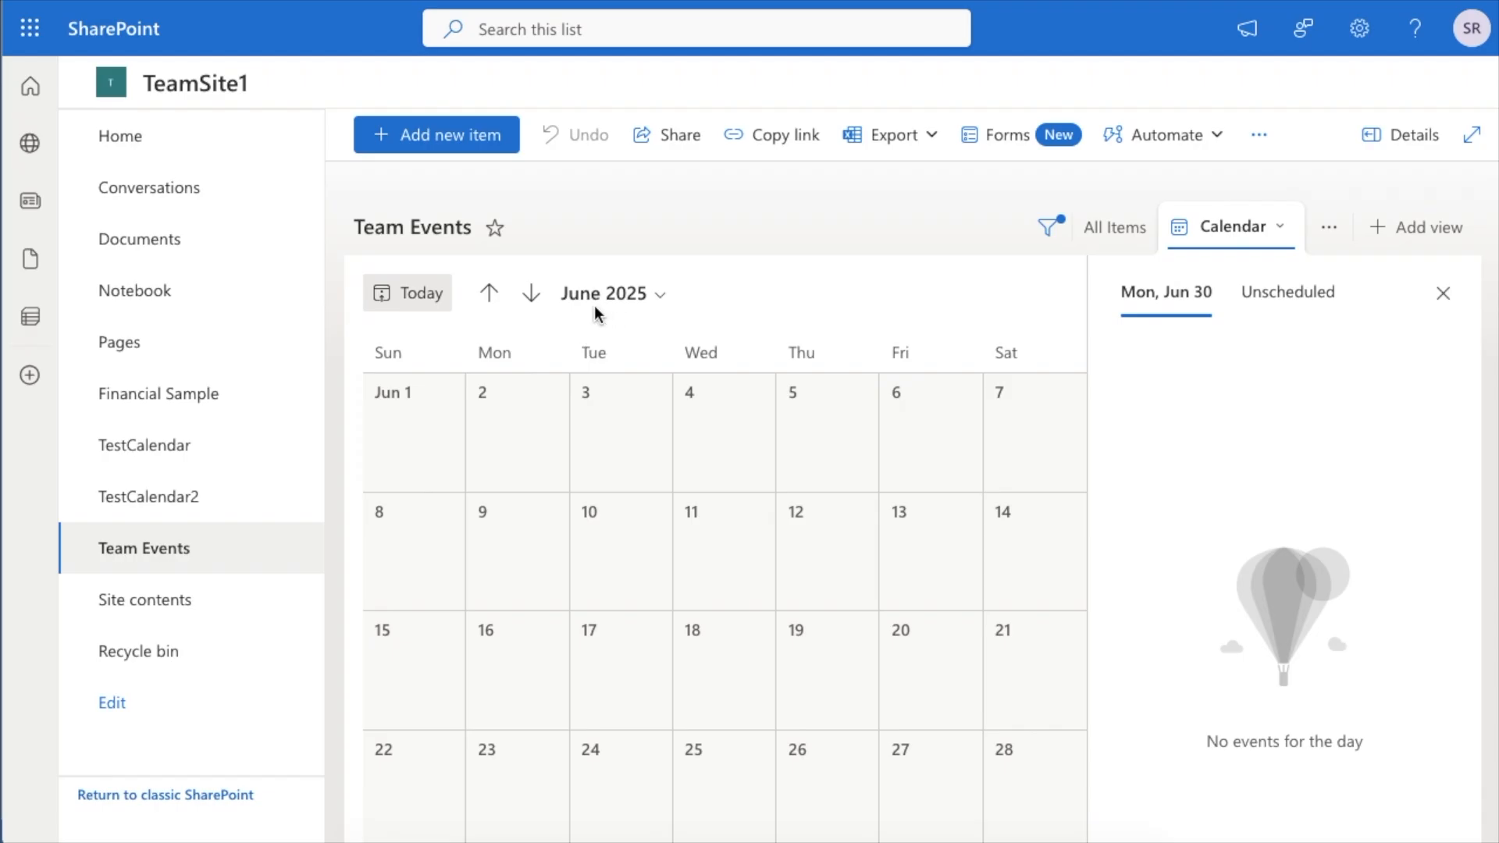
Find the Team weekly meeting event on Jul 1 in the month grid, check its details and select it
{"action": "scroll", "coordinate": [738, 648], "scroll_direction": "down", "scroll_amount": 1}
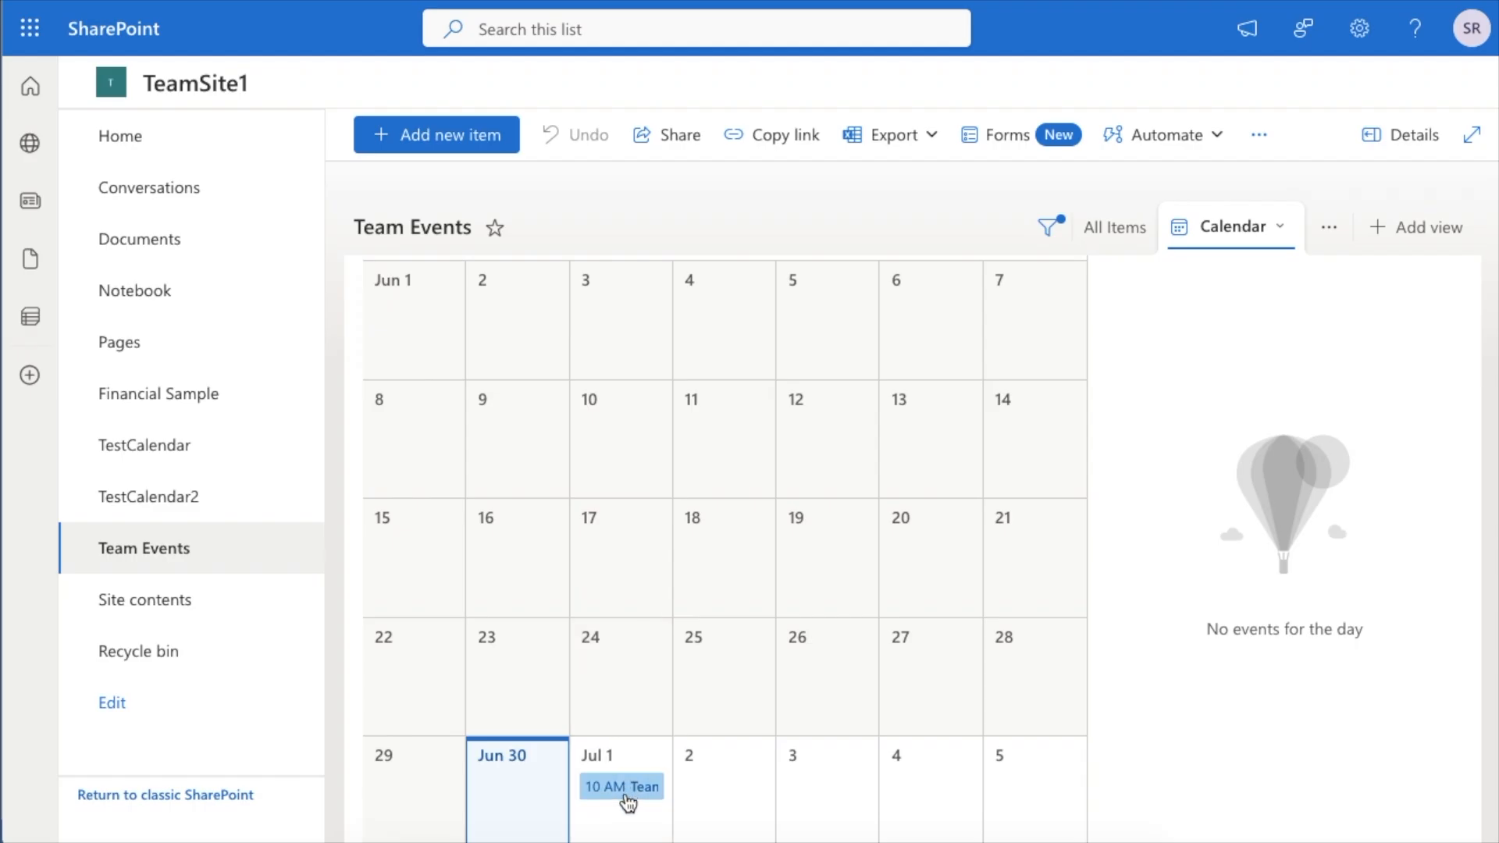
{"action": "mouse_move", "coordinate": [627, 802]}
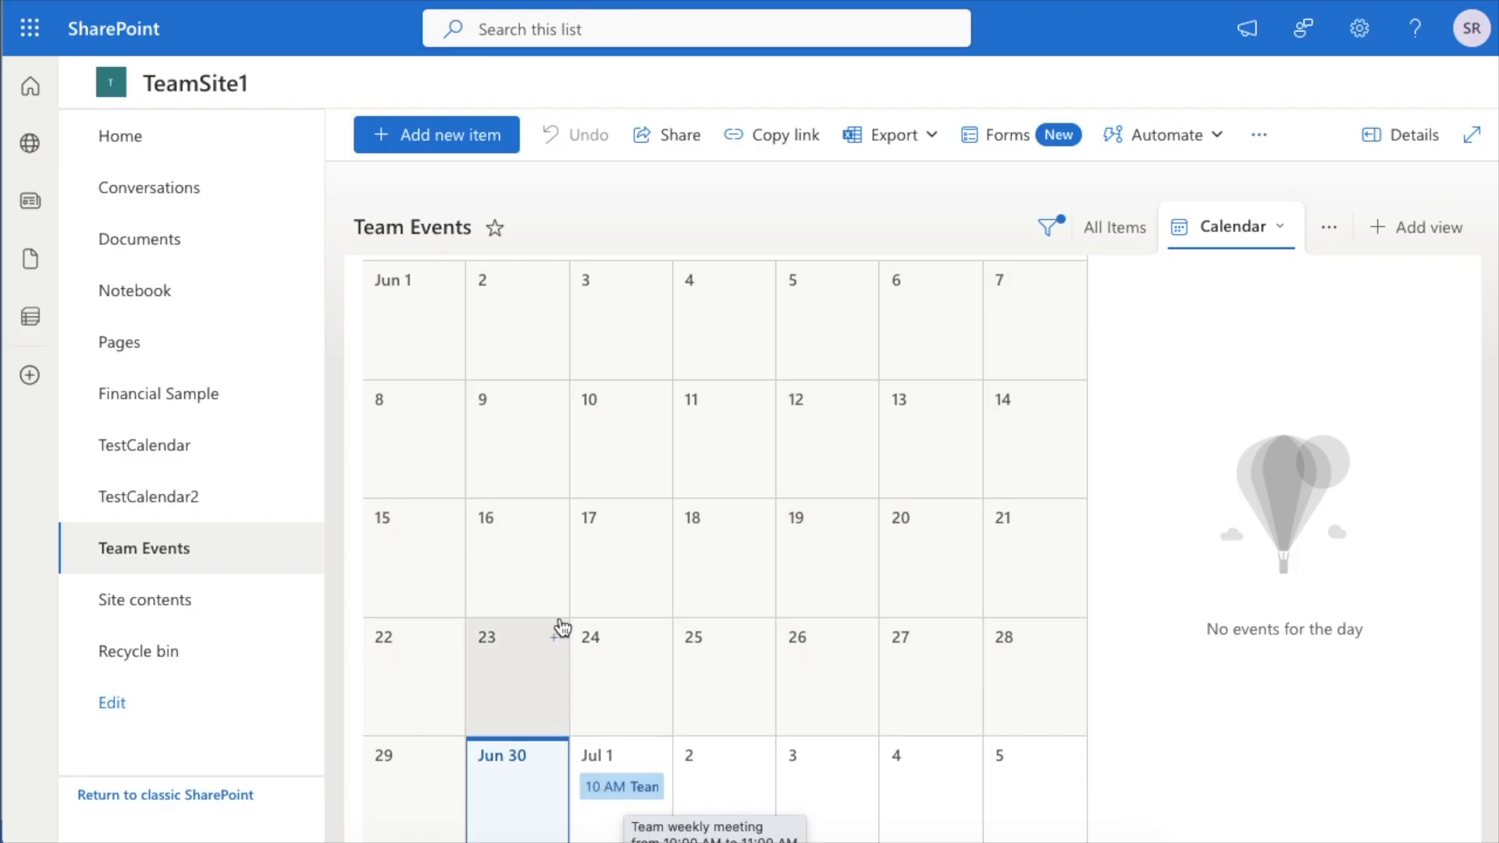
{"action": "left_click", "coordinate": [633, 789]}
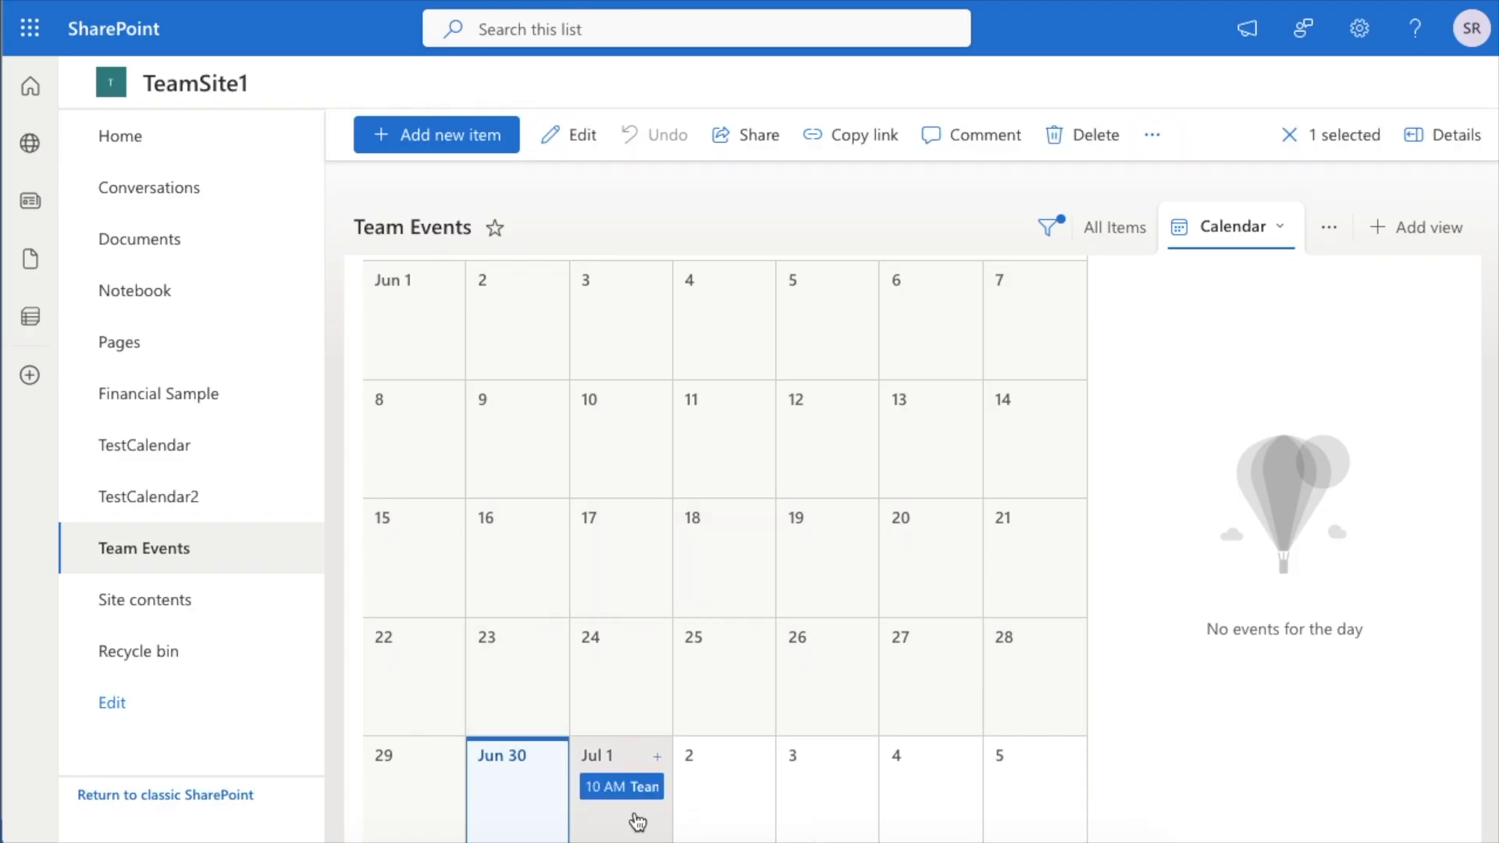
Open a blank form for another calendar item
{"action": "left_click", "coordinate": [435, 156]}
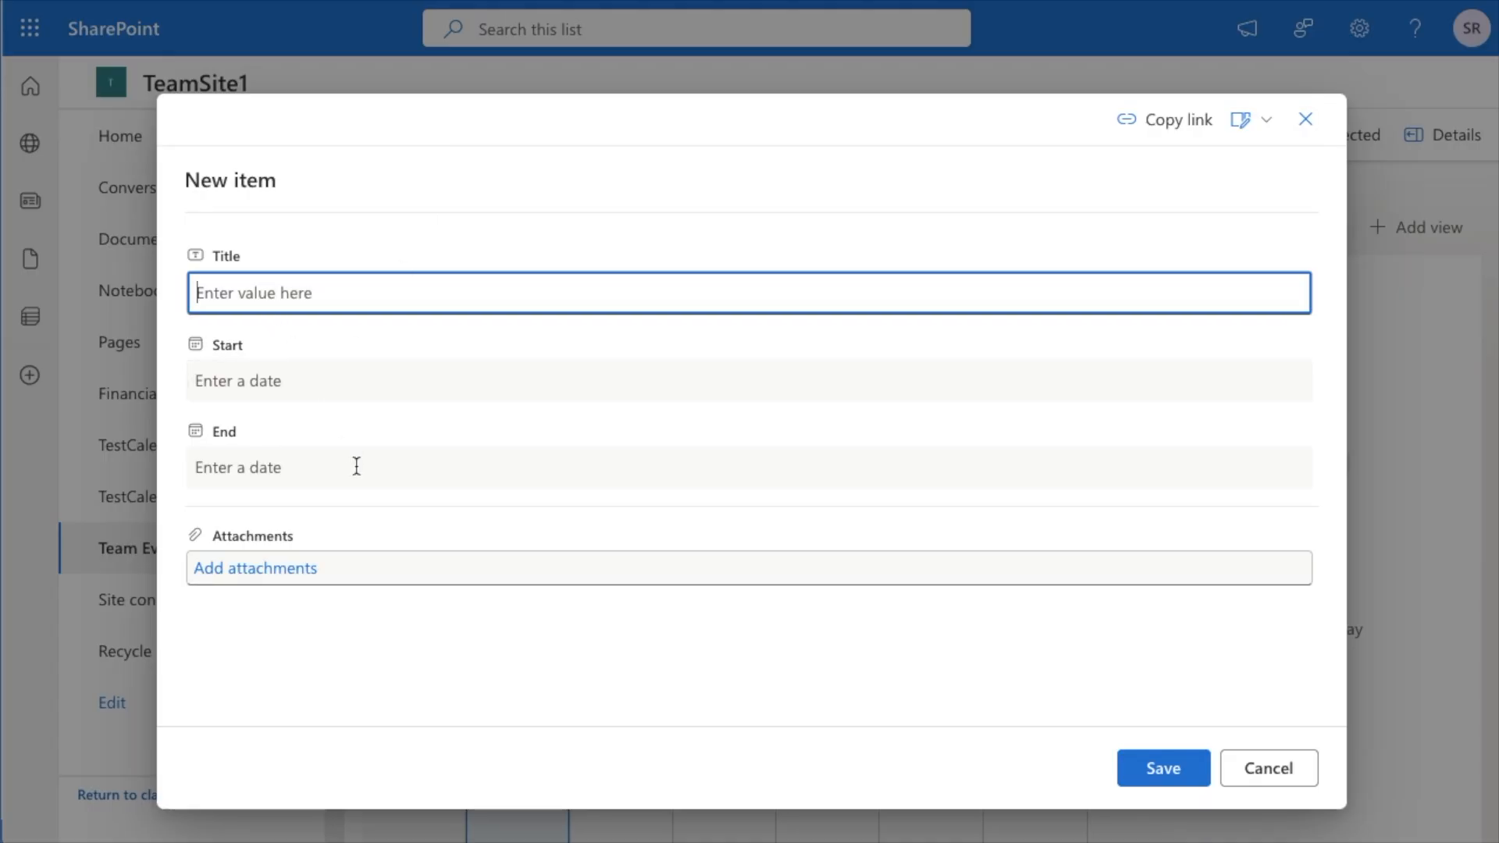